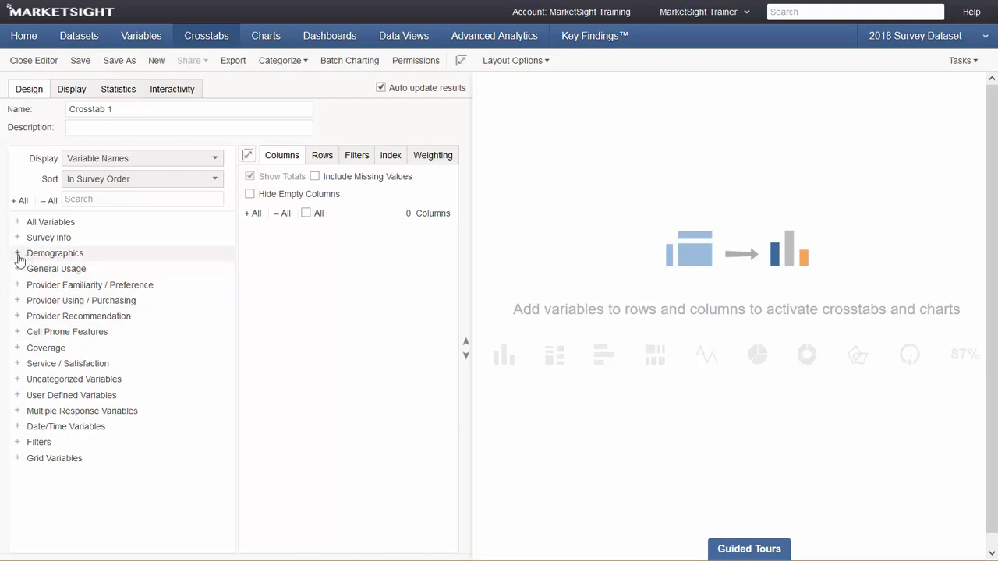
Step: Expand the Demographics variables and review the display and sort choices for the variable list
left_click(17, 254)
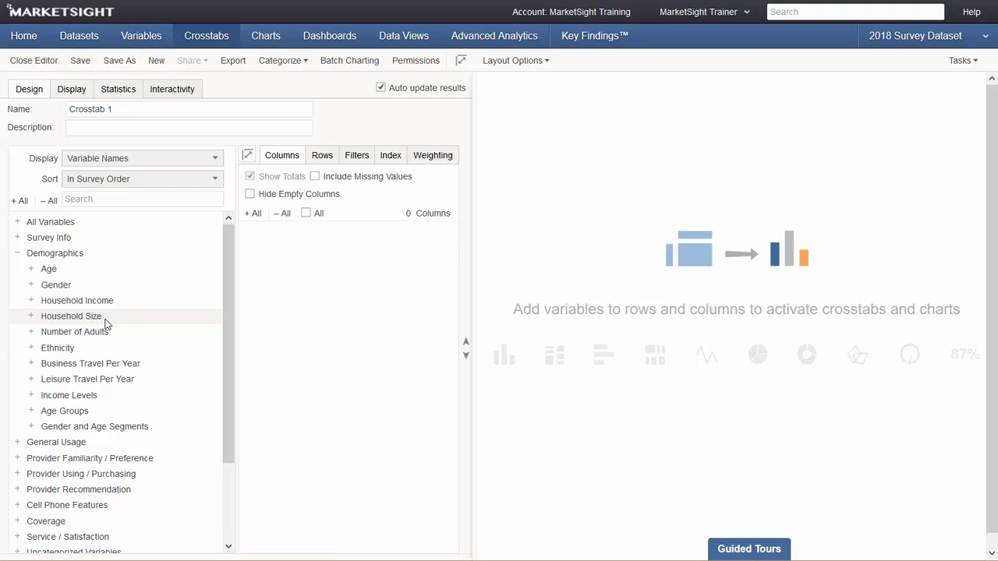
left_click(208, 160)
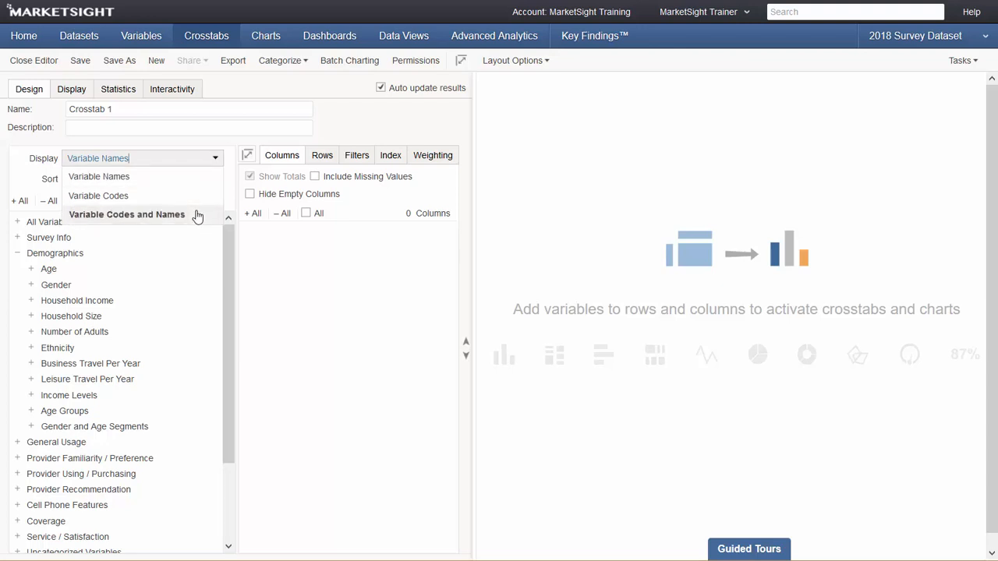
left_click(232, 210)
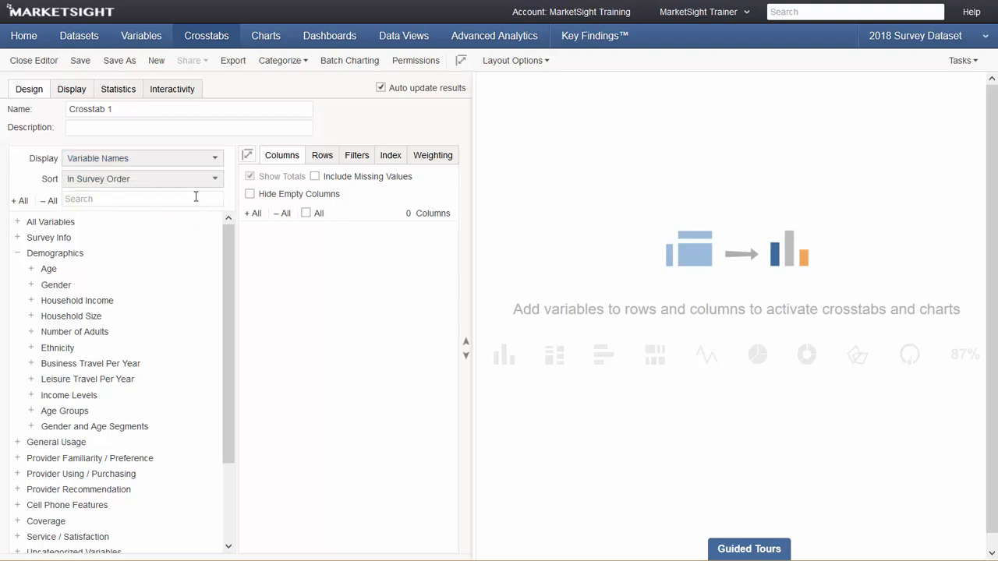
left_click(205, 187)
left_click(204, 187)
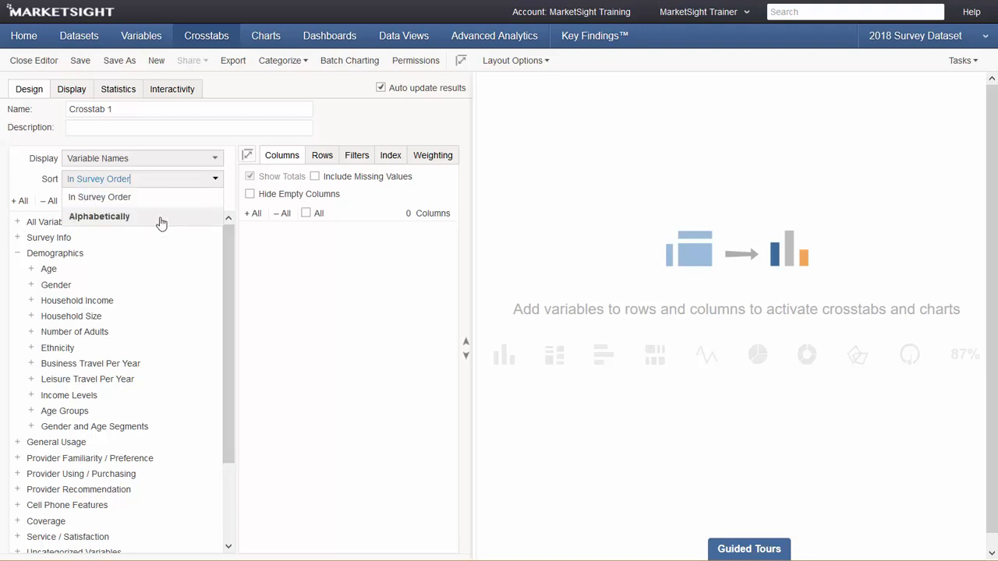
left_click(230, 207)
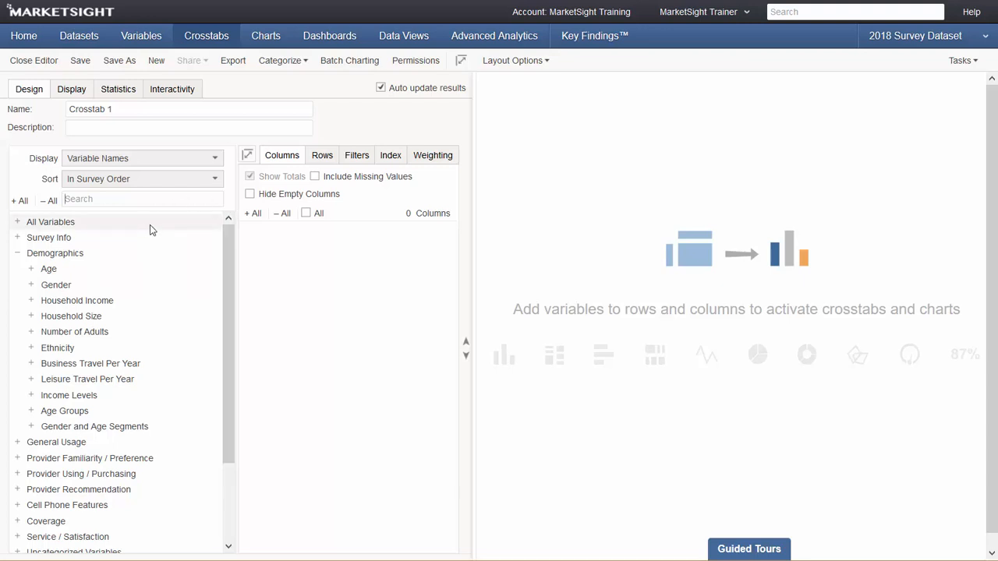
Step: Search the variable list for "recommend" and clear the search again
type("recommend")
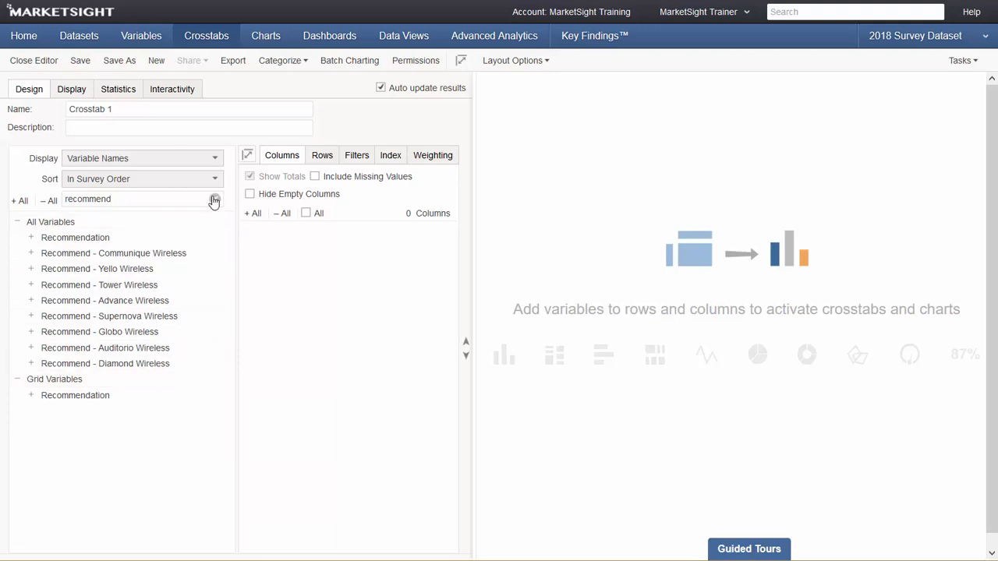
left_click(213, 201)
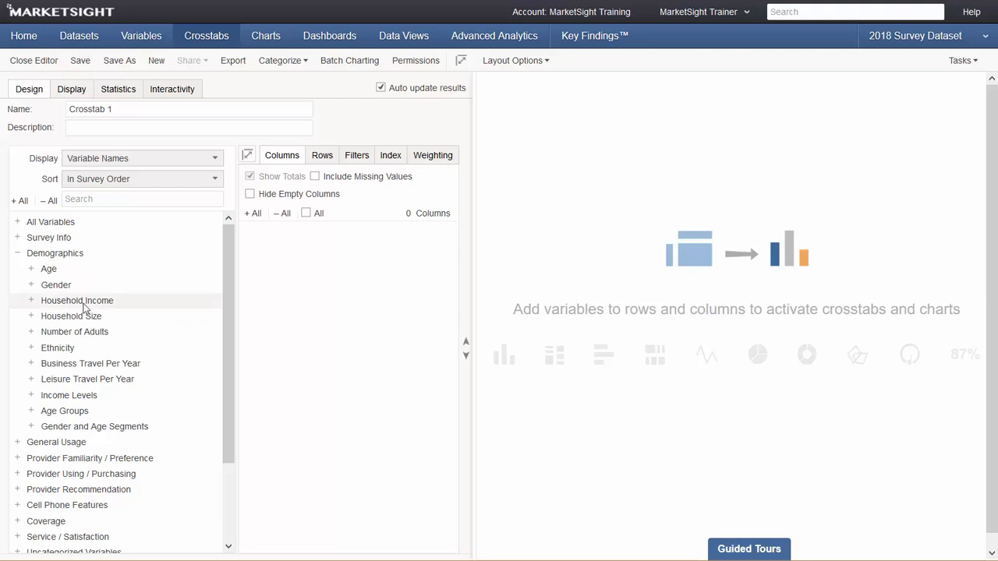
Step: Add the Demographics variables Age and Gender to the crosstab columns as two separate tables
left_click(51, 269)
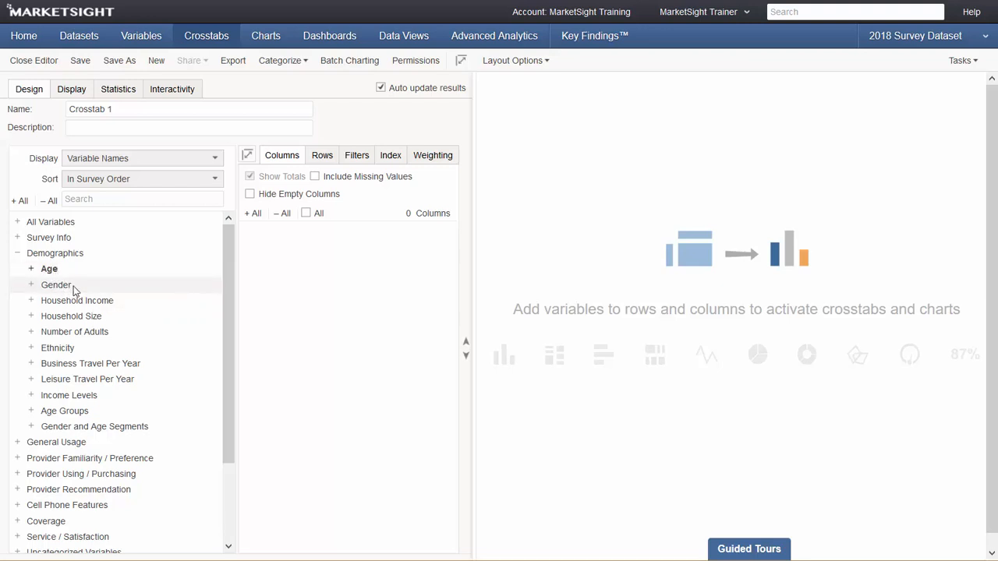
left_click(68, 287)
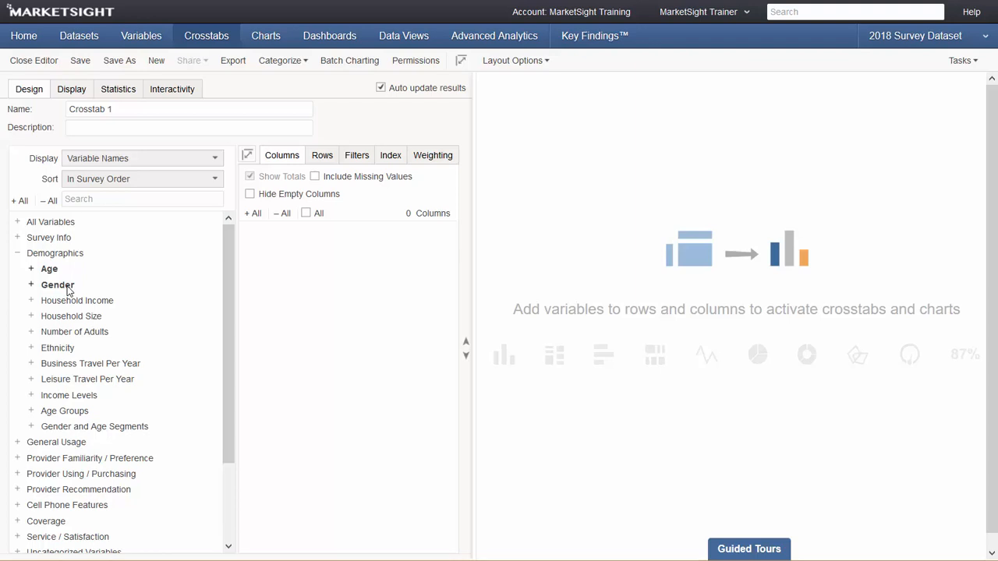
left_click_drag(69, 290, 327, 289)
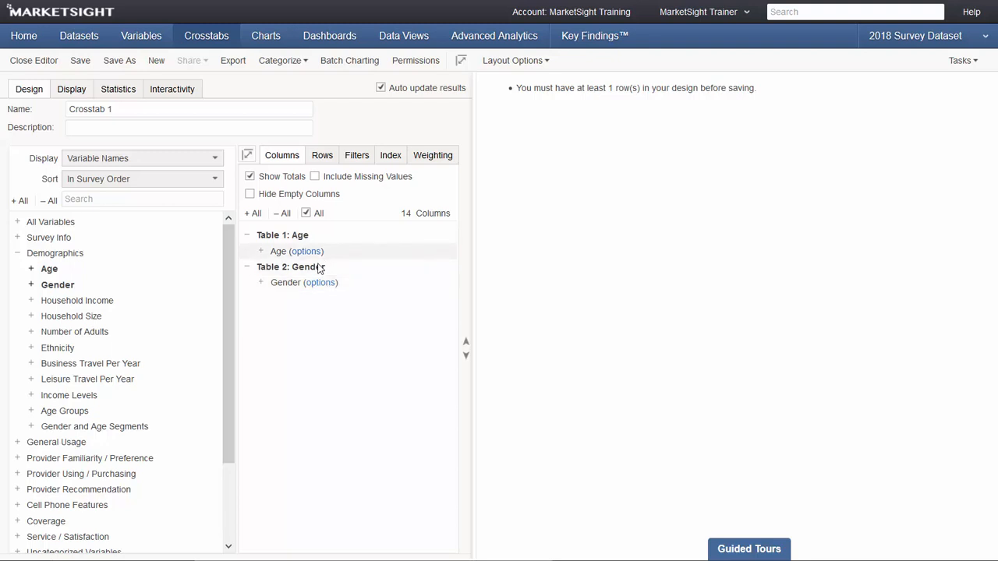
Step: Move the Gender column table above Age and return it to second place
left_click_drag(333, 269, 318, 226)
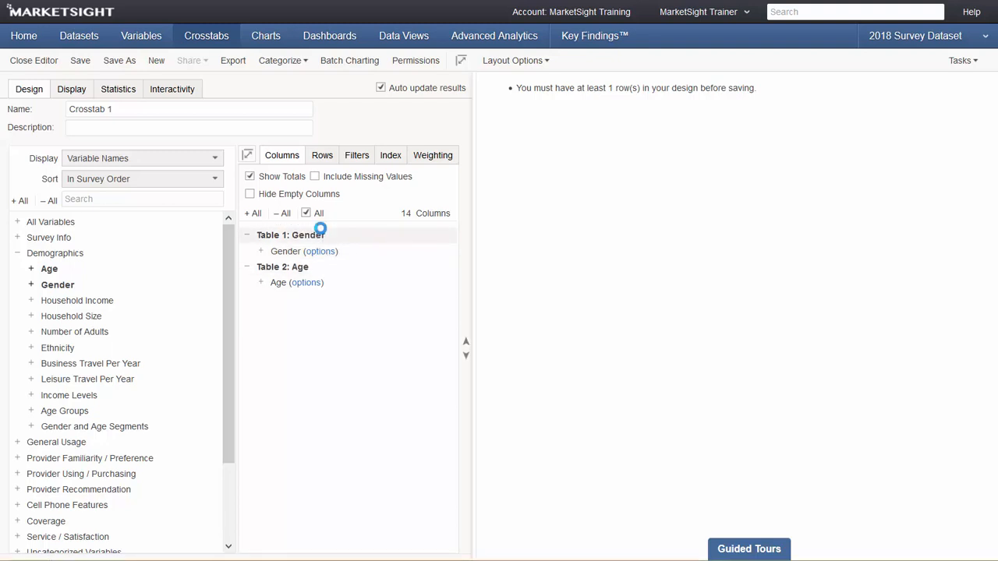
left_click(465, 355)
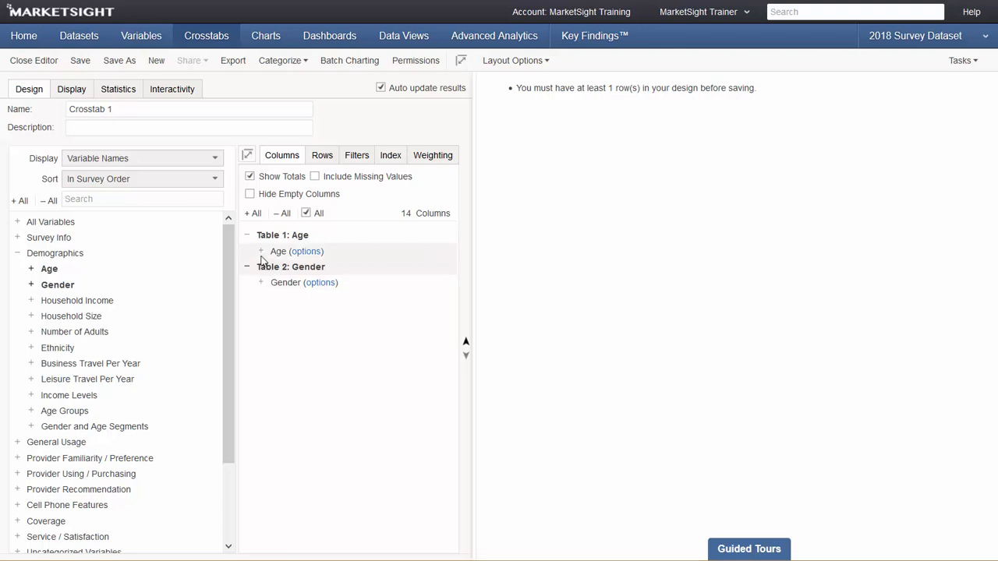
Step: Exclude Decline to Answer from the Age columns and rename the "65 and over" column header as 65+
left_click(250, 220)
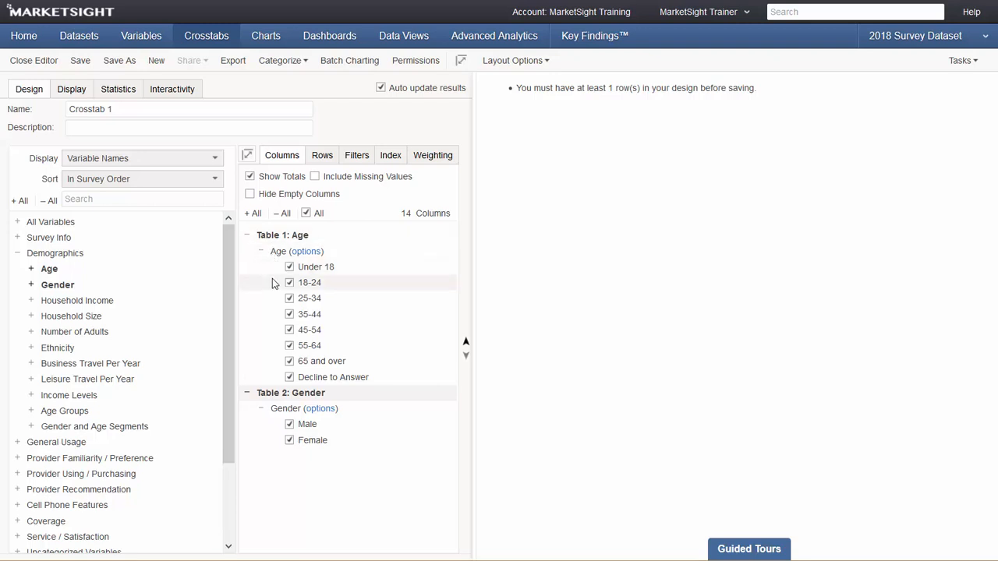
left_click(288, 378)
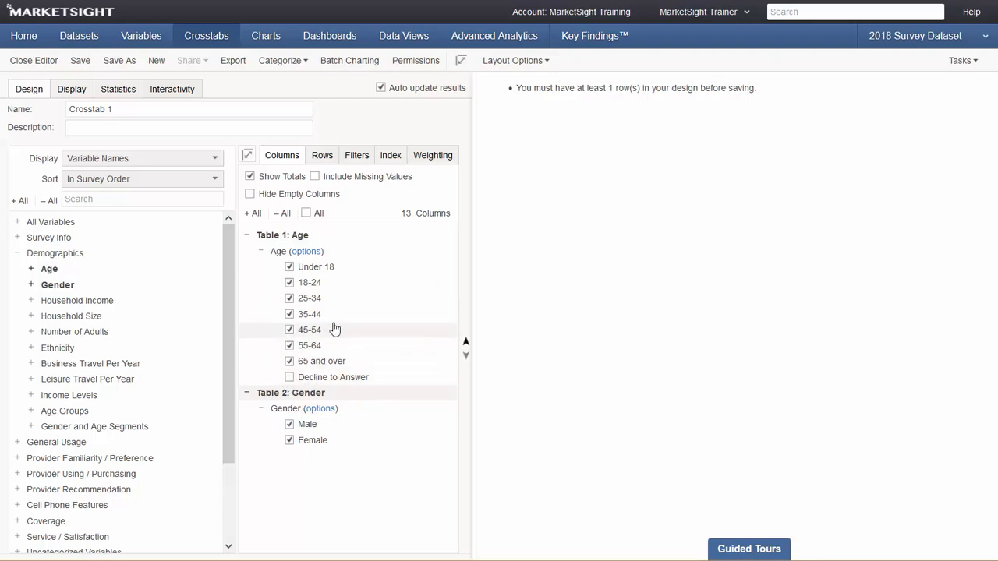
left_click(307, 254)
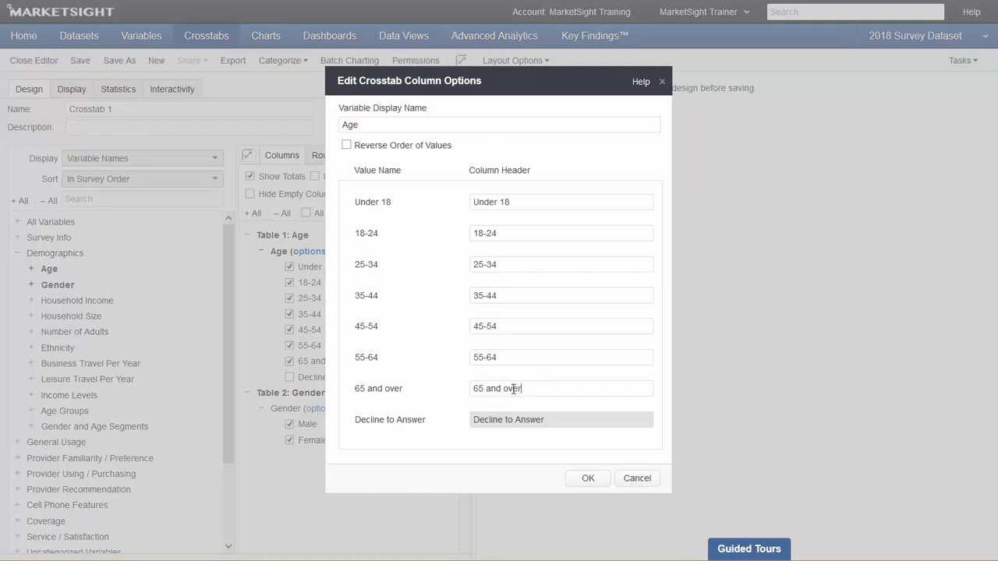
left_click_drag(534, 388, 482, 389)
type("+")
left_click(588, 478)
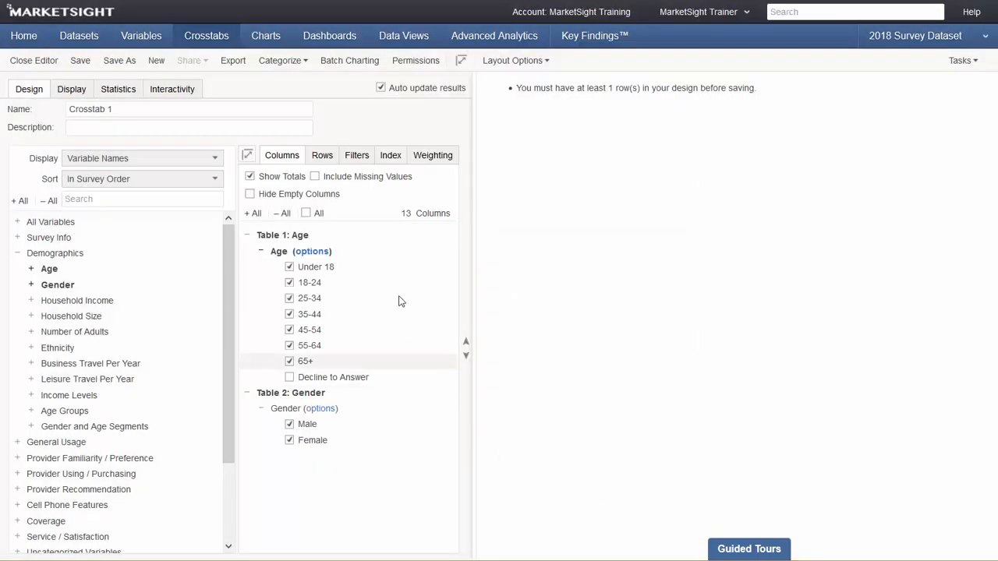
Step: Add the General Usage variables Monthly Cell Phone Bill ($) and Purpose of usage to the crosstab rows
left_click(329, 154)
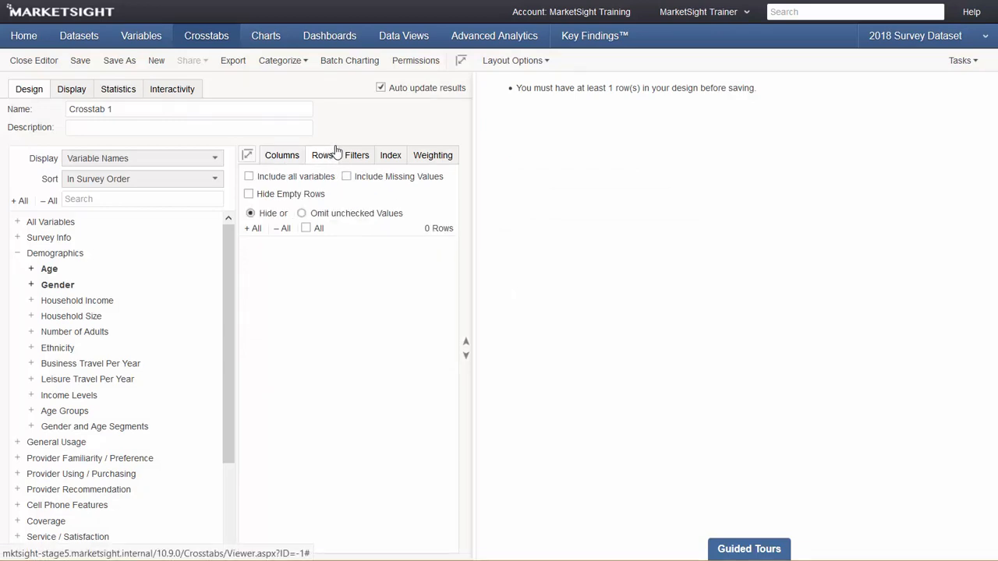
left_click(18, 255)
left_click(17, 269)
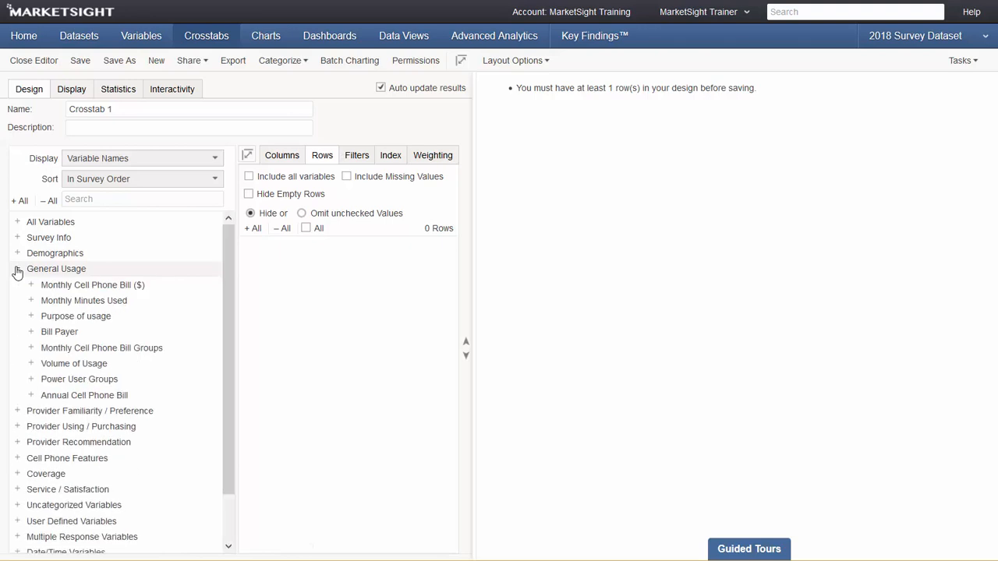
left_click(58, 284)
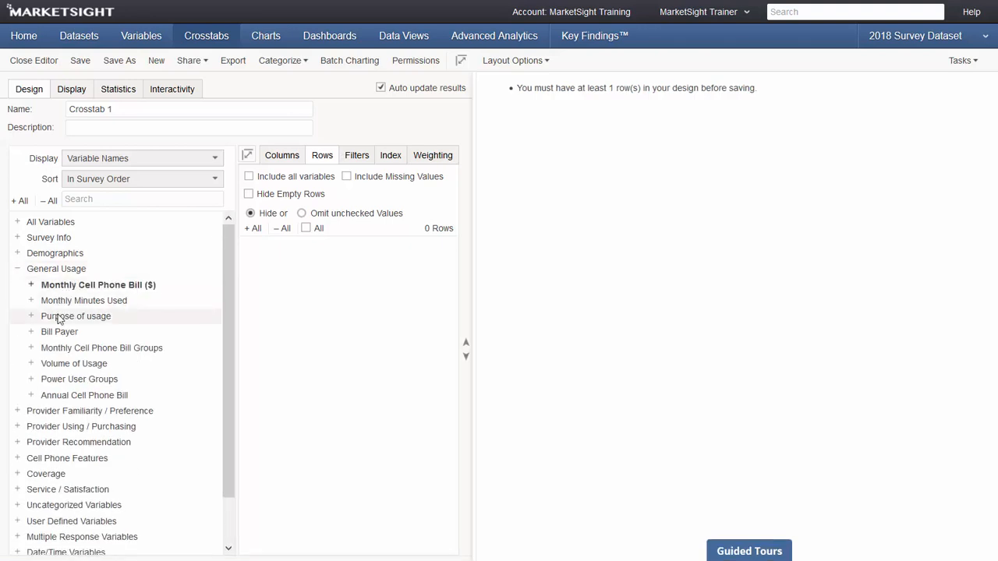
left_click(58, 317)
left_click_drag(59, 317, 308, 284)
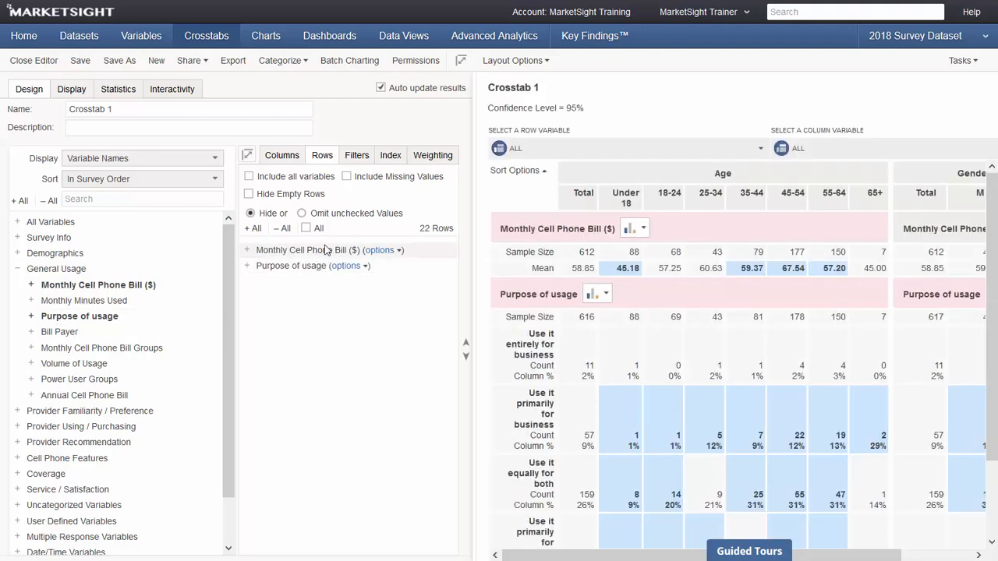
right_click(323, 253)
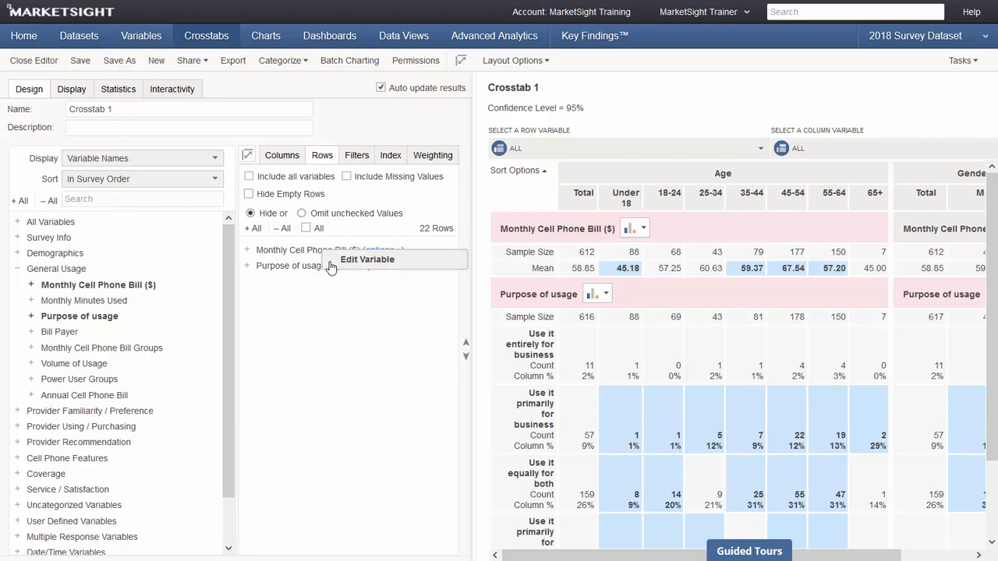
left_click(346, 290)
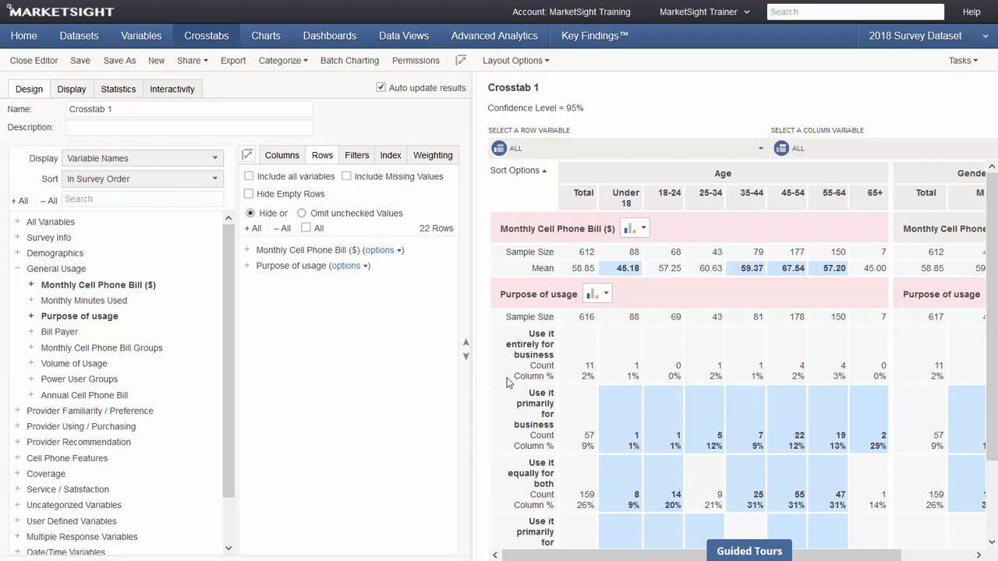
left_click(378, 250)
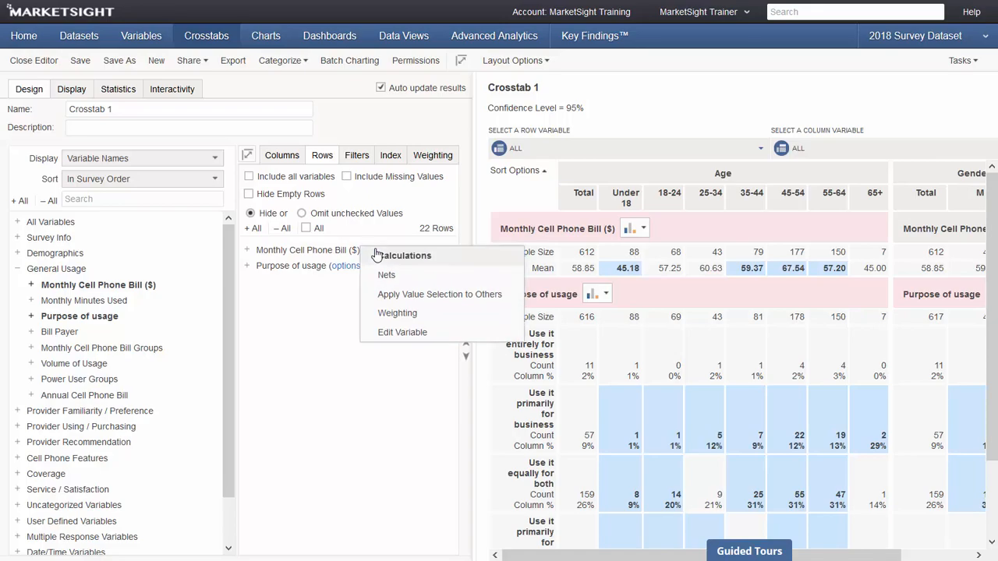
left_click(376, 265)
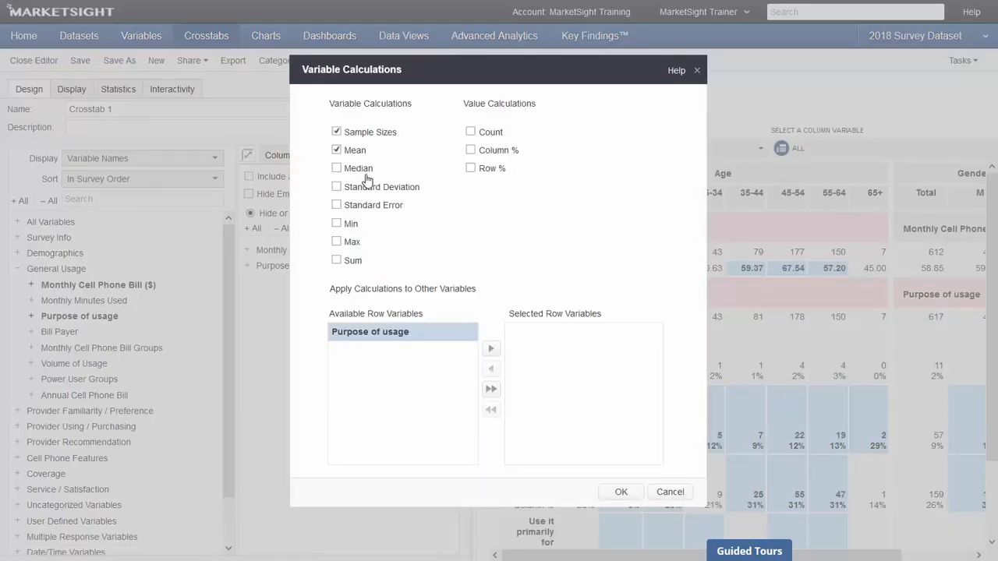
left_click(355, 169)
left_click(351, 224)
left_click(351, 243)
left_click(663, 492)
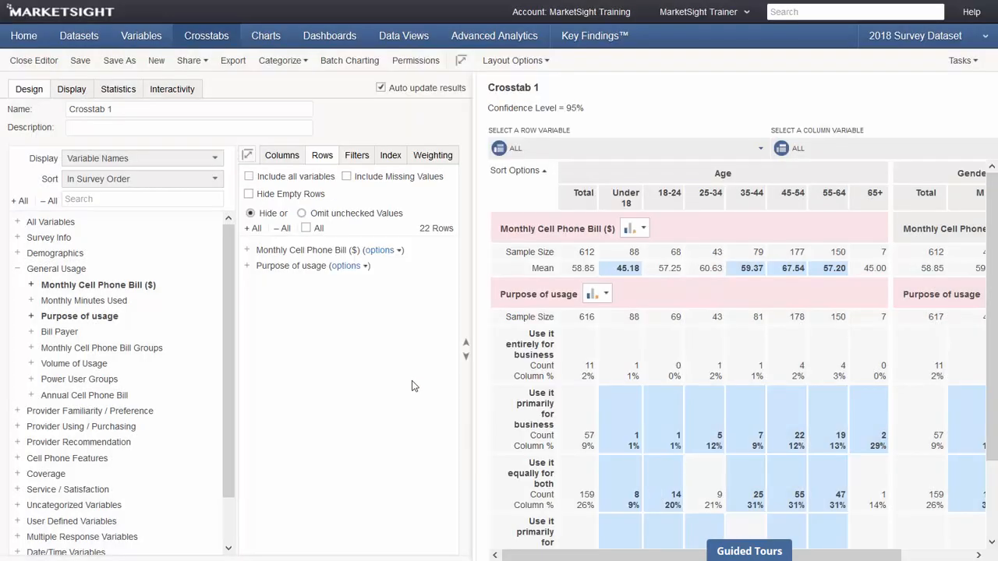
Step: Add Row % to the calculations of the Purpose of usage row variable
left_click(352, 266)
left_click(353, 273)
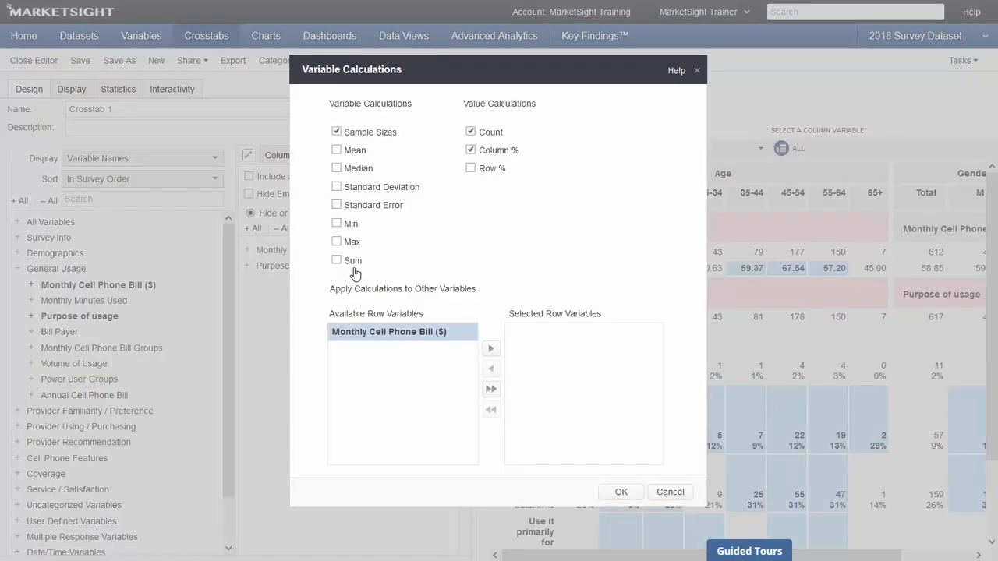
left_click(470, 169)
left_click(613, 491)
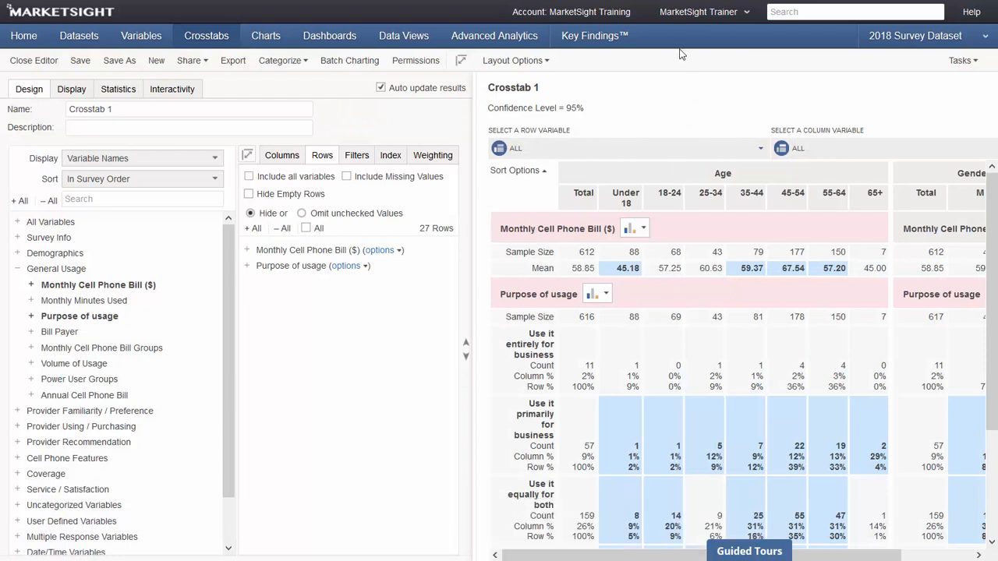
left_click(671, 17)
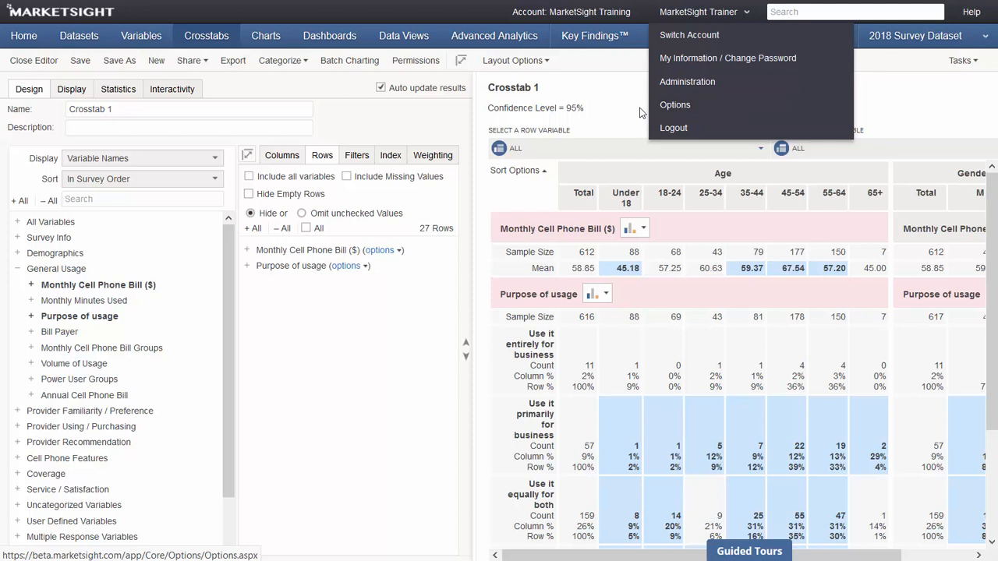
Step: Add the Survey Info variable Quarter as a crosstab filter, keeping Q1, Q2 and Q4 and excluding Q3
left_click(365, 162)
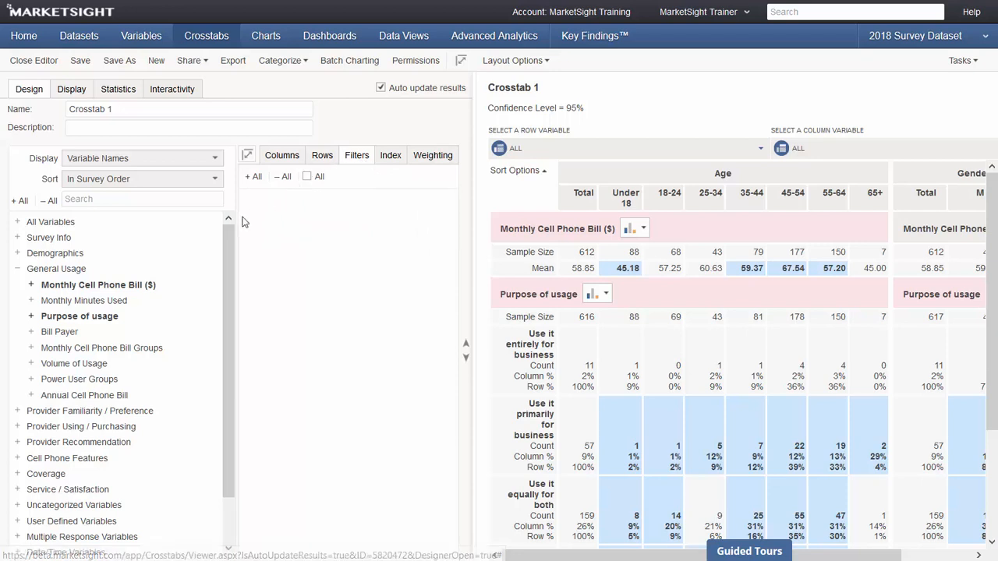
scroll(221, 255, "down", 1)
scroll(221, 255, "down", 2)
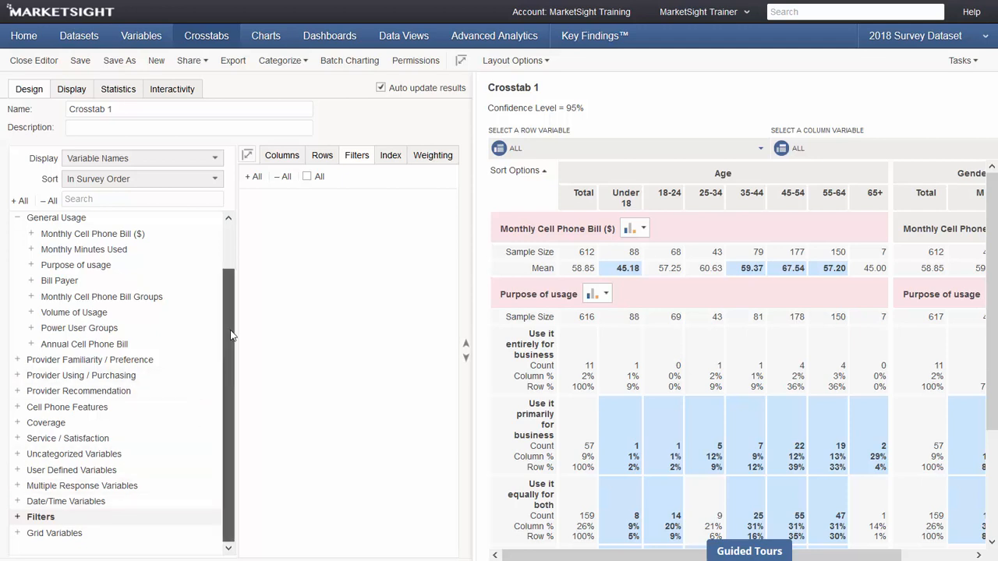
scroll(231, 336, "up", 2)
left_click(19, 237)
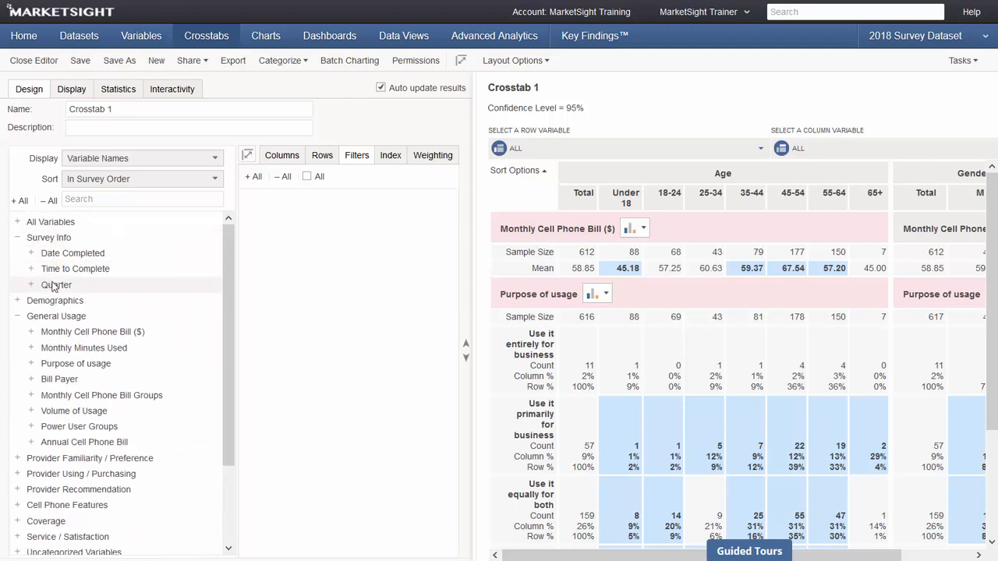
left_click_drag(53, 285, 278, 245)
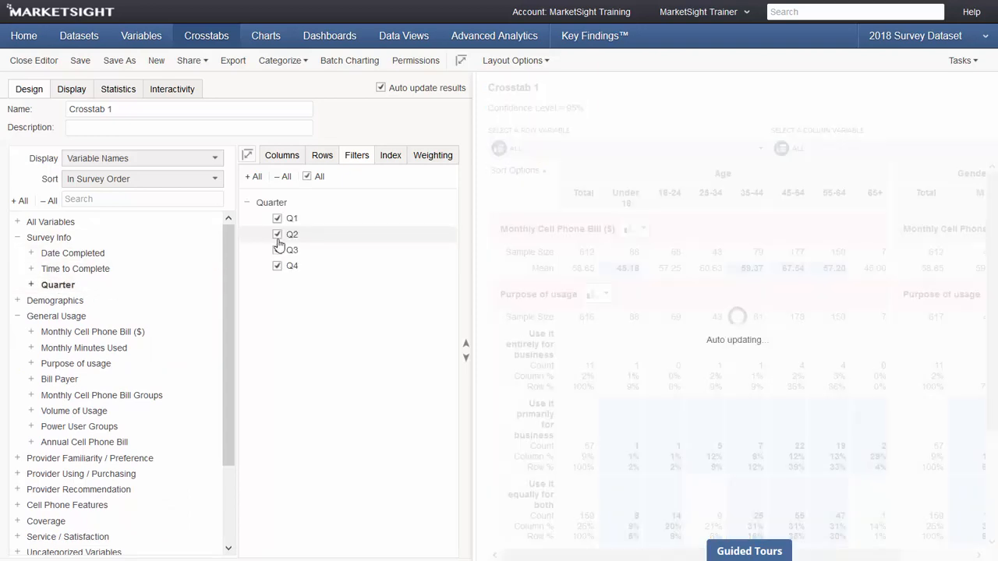
Step: Add Monthly Minutes Used as a filter, limit its range to 0–3685, and save the crosstab
left_click_drag(123, 348, 312, 318)
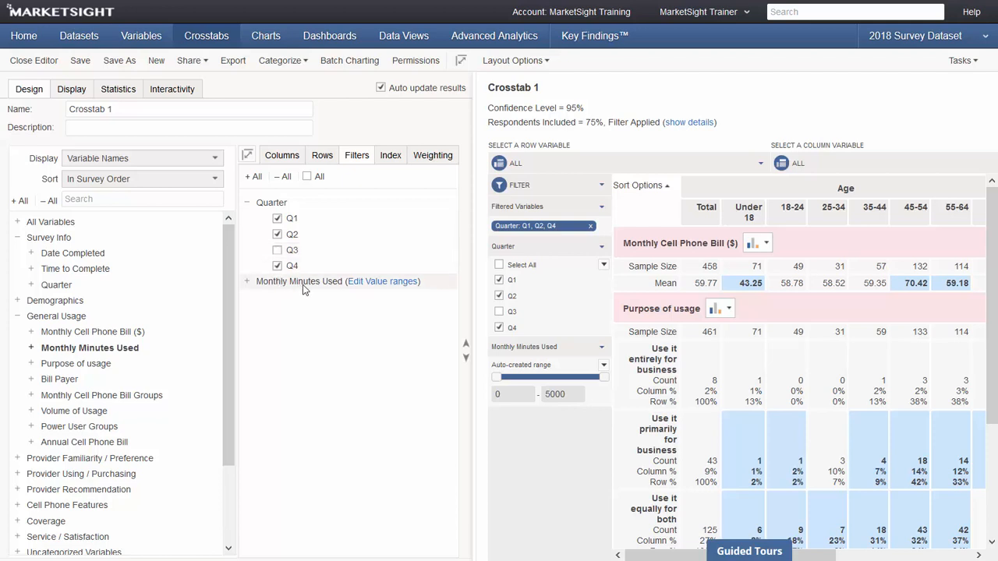
left_click_drag(604, 379, 574, 380)
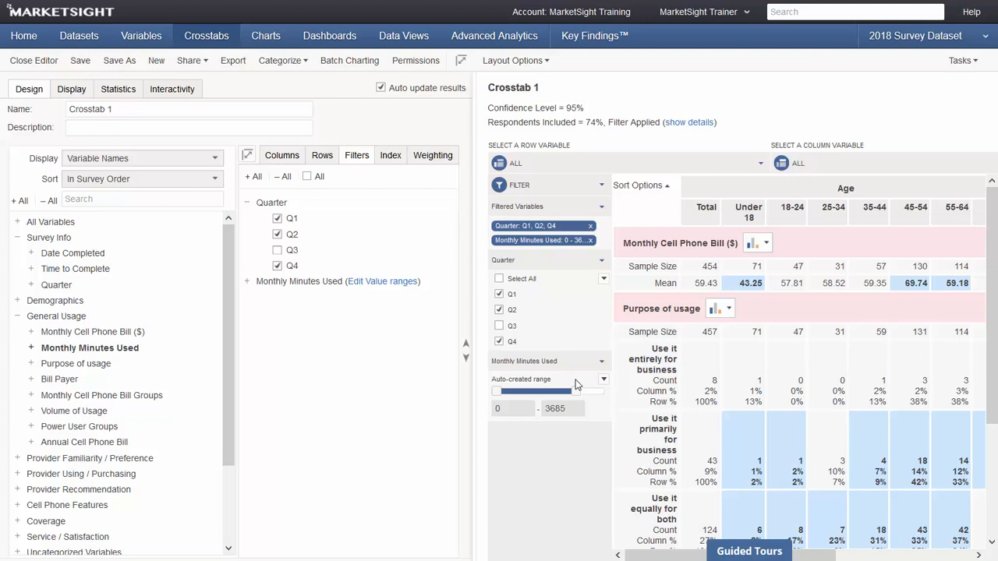
left_click(83, 60)
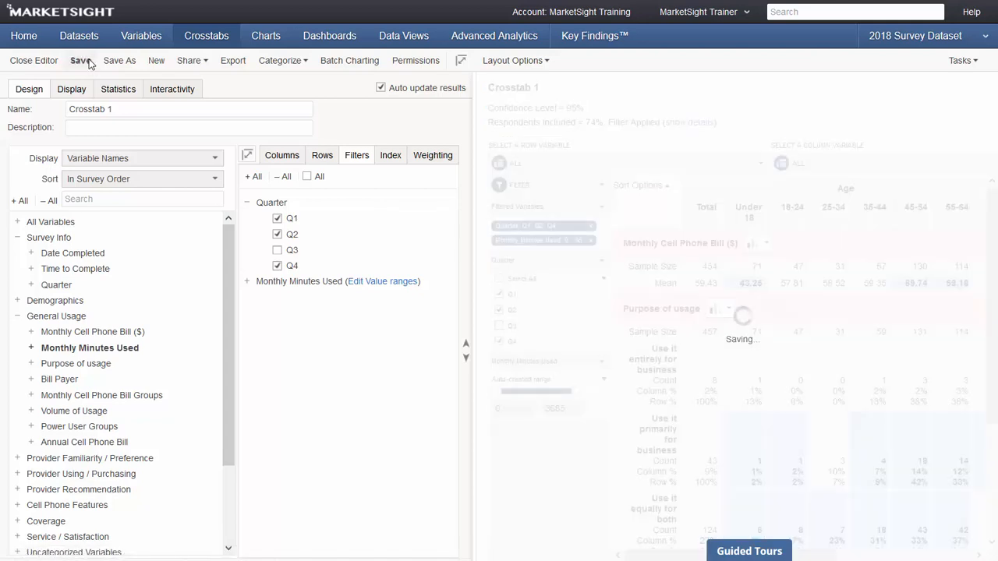
Step: Close the crosstab editor and examine the significance test details of the Under 18 and 18-24 cells under Purpose of usage
left_click(49, 60)
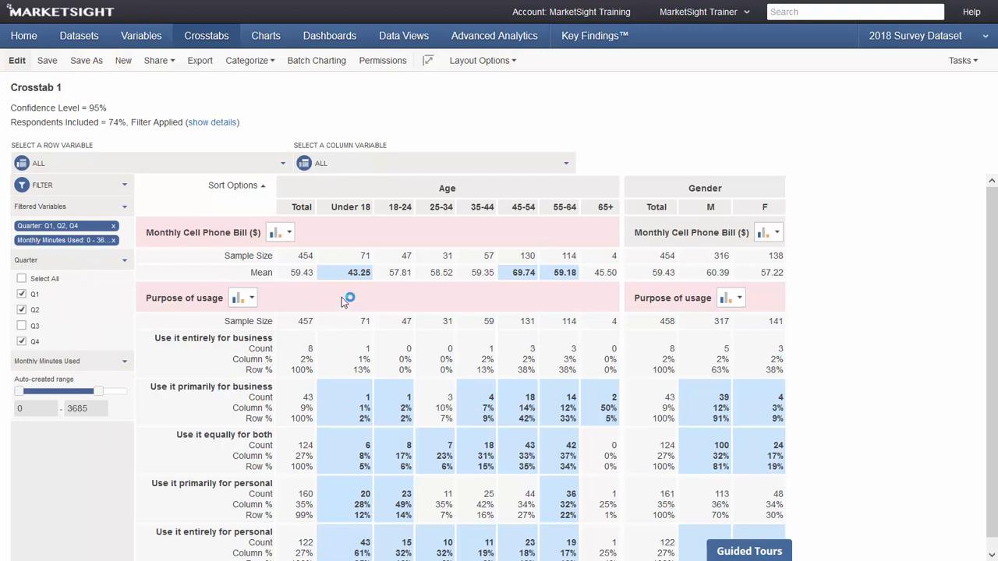
mouse_move(351, 404)
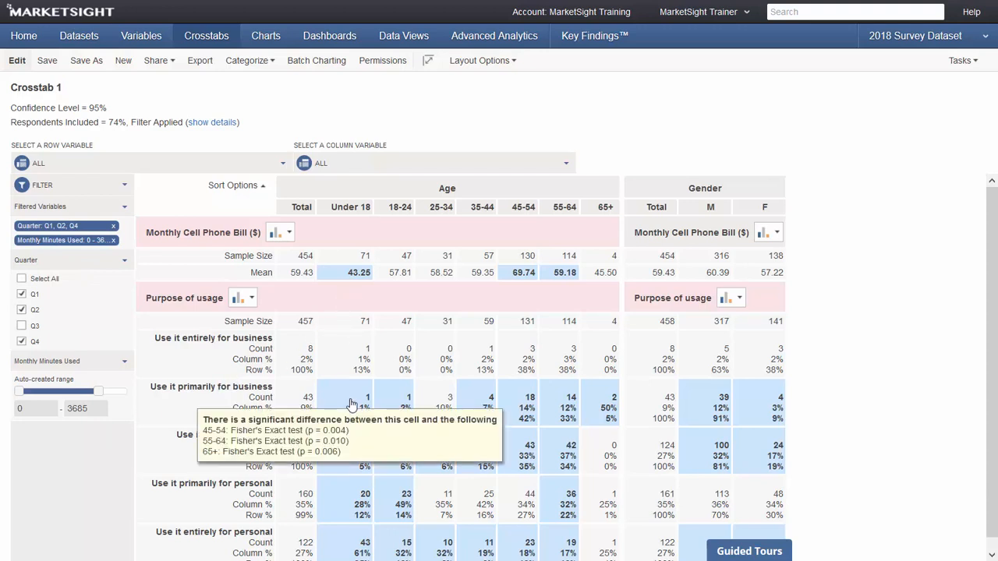
mouse_move(392, 406)
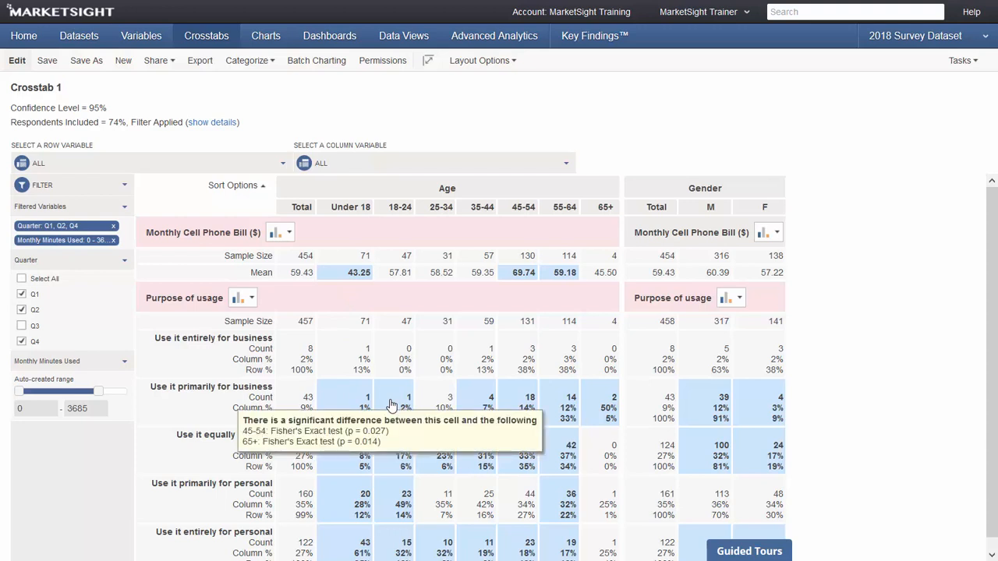
mouse_move(394, 468)
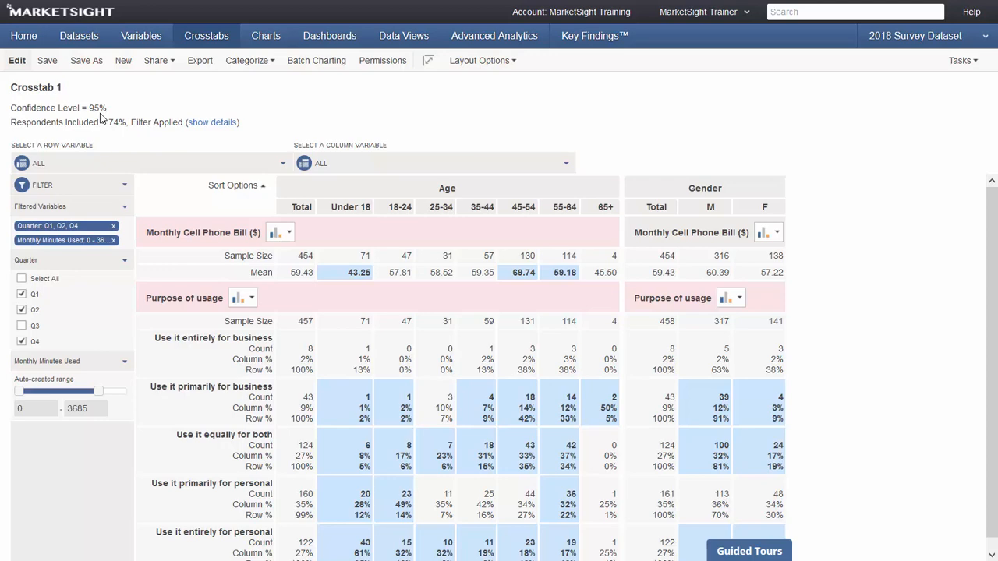
Step: Export the crosstab in the Excel 2007 or later (.xlsx) format
left_click(197, 62)
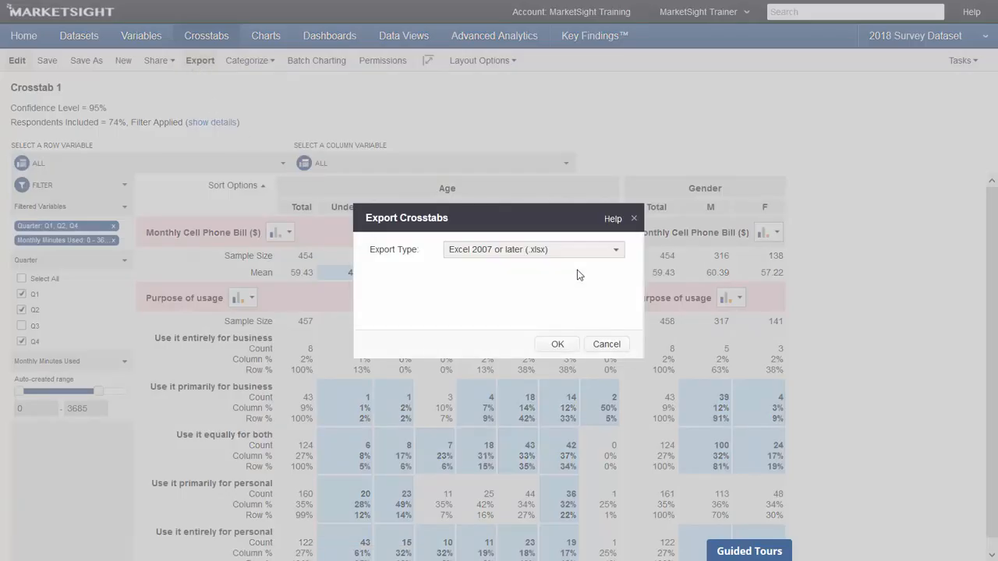
left_click(601, 260)
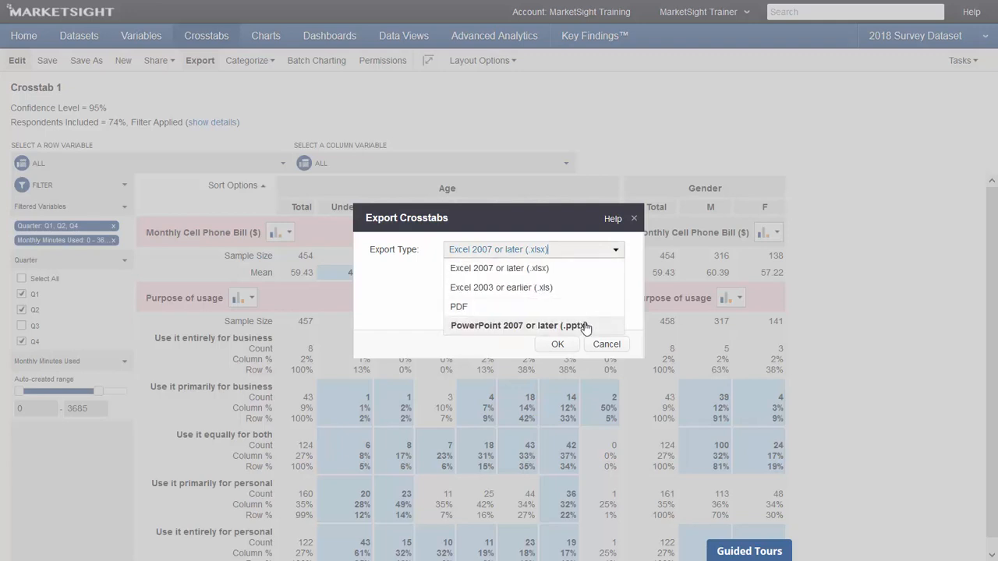
left_click(545, 270)
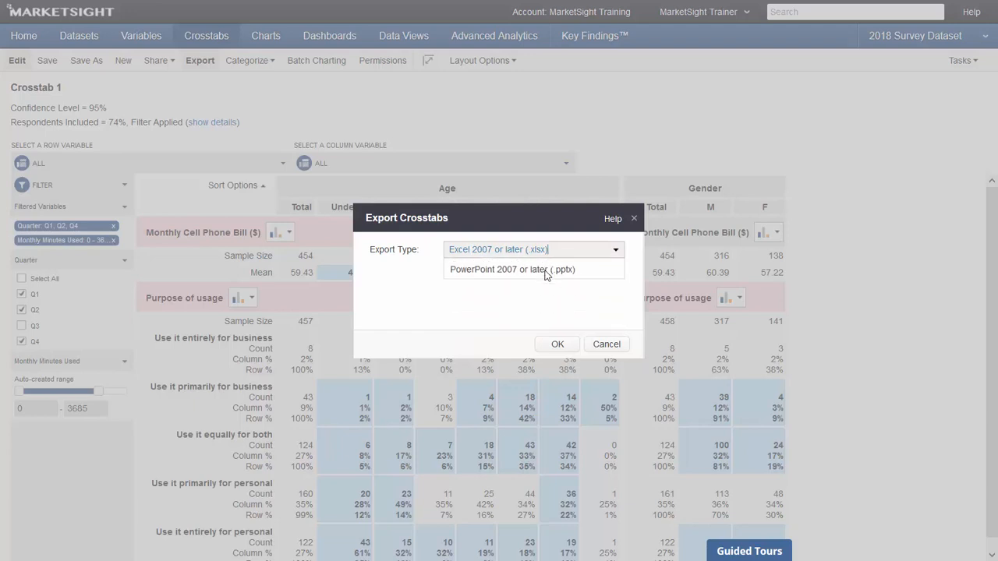
left_click(559, 345)
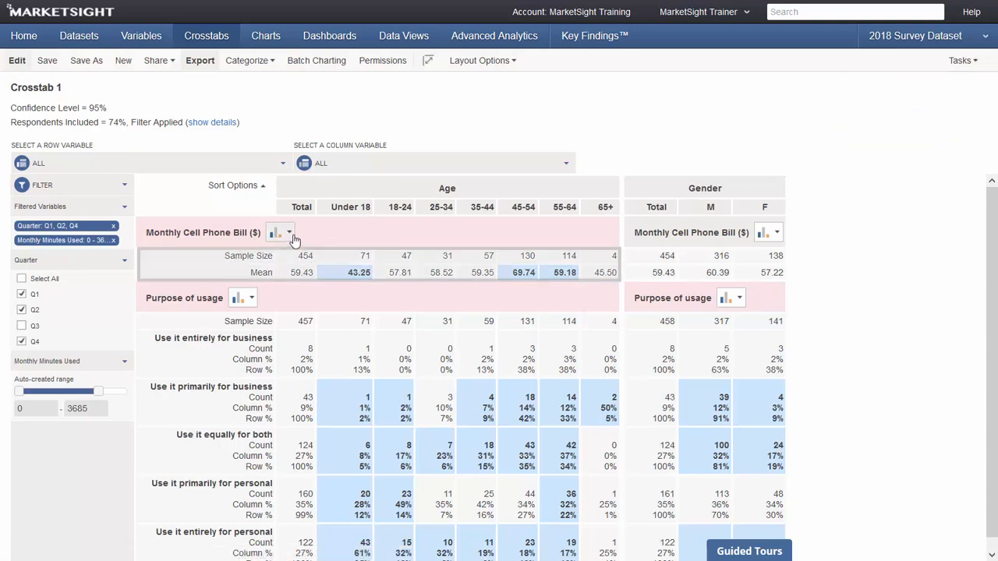
Step: Open the chart type choices for the Purpose of usage by Age table
left_click(249, 299)
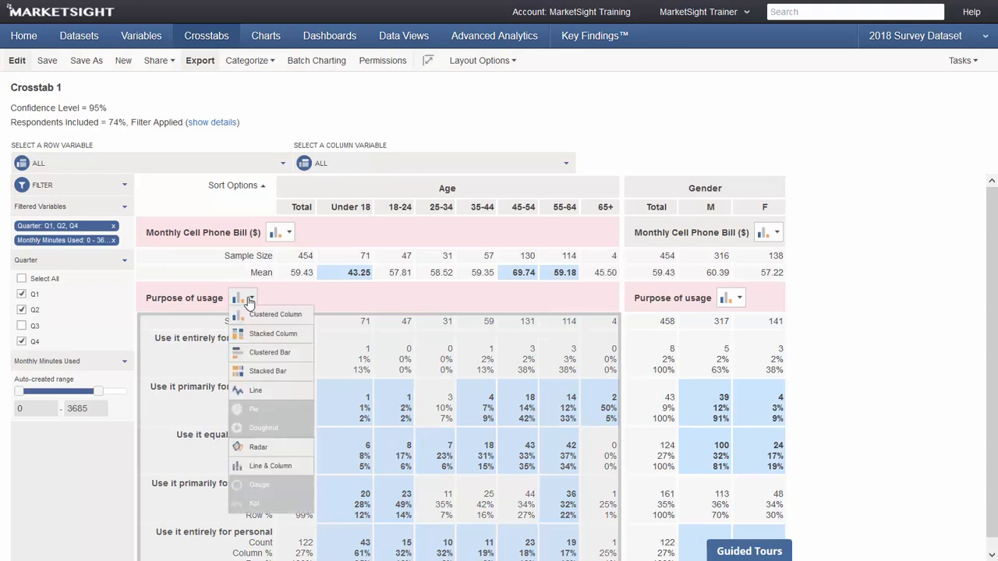